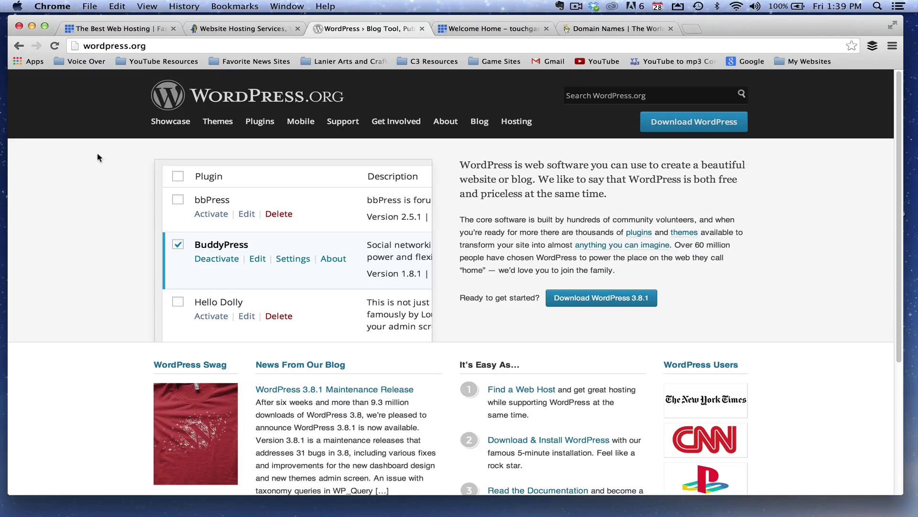
Compare the Bluehost and HostGator hosting pages, then show the Bluehost control panel home
left_click(115, 29)
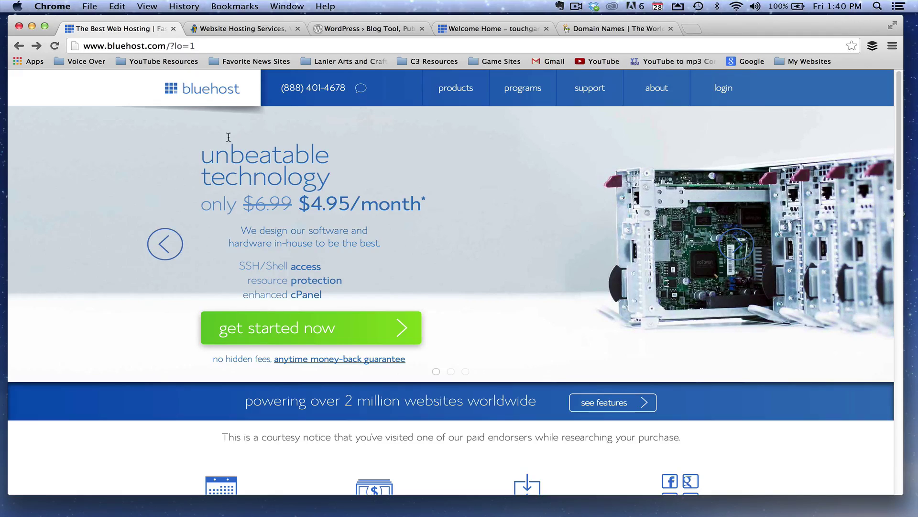
left_click(225, 31)
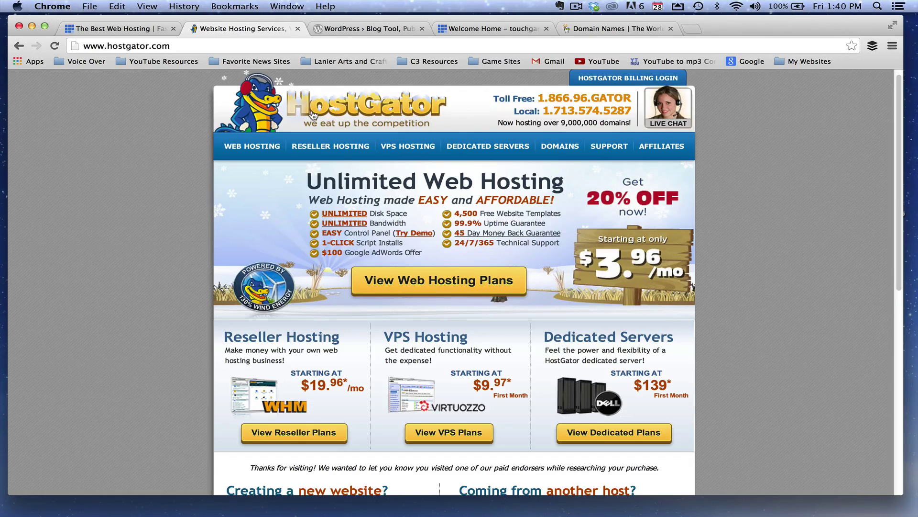
left_click(124, 30)
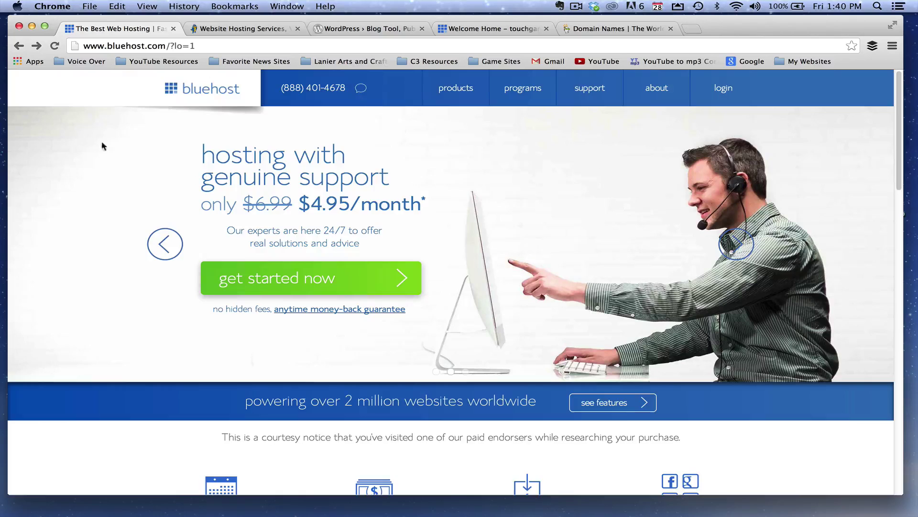
scroll(117, 251, "down", 3)
scroll(118, 257, "up", 3)
left_click(486, 31)
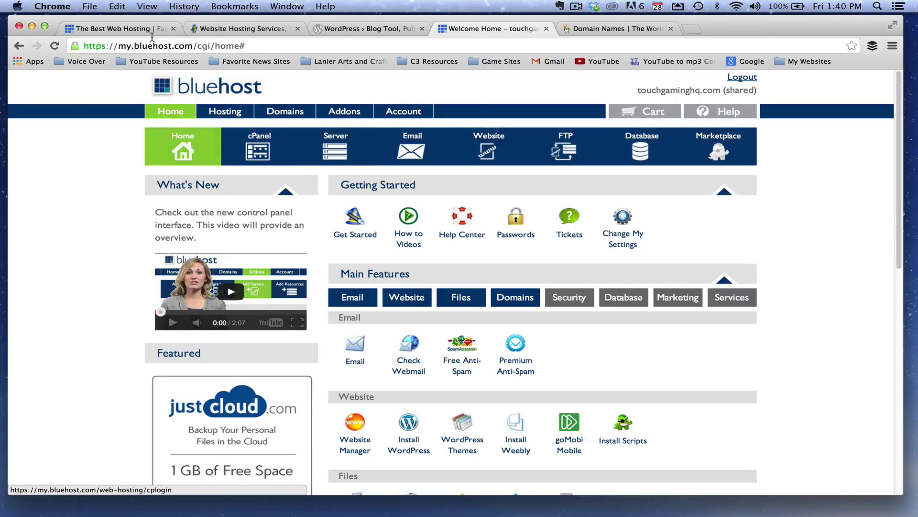
Start the Bluehost sign-up and check that the new domain hiyakjl.com is available
left_click(119, 28)
left_click(319, 280)
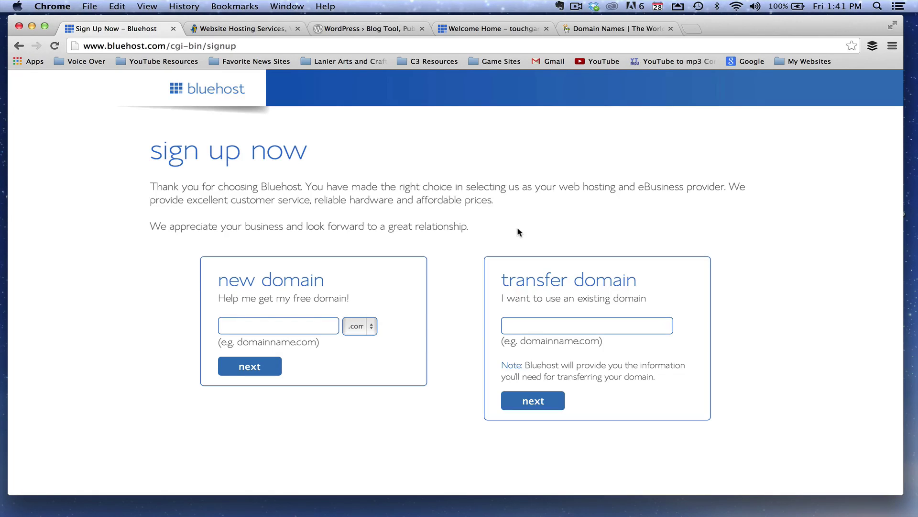
type("hiyakjl")
left_click(250, 366)
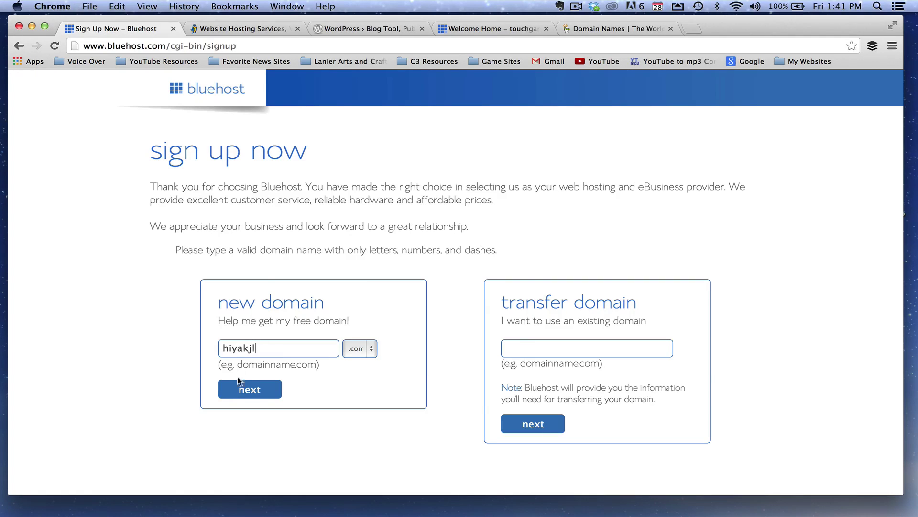
left_click(254, 391)
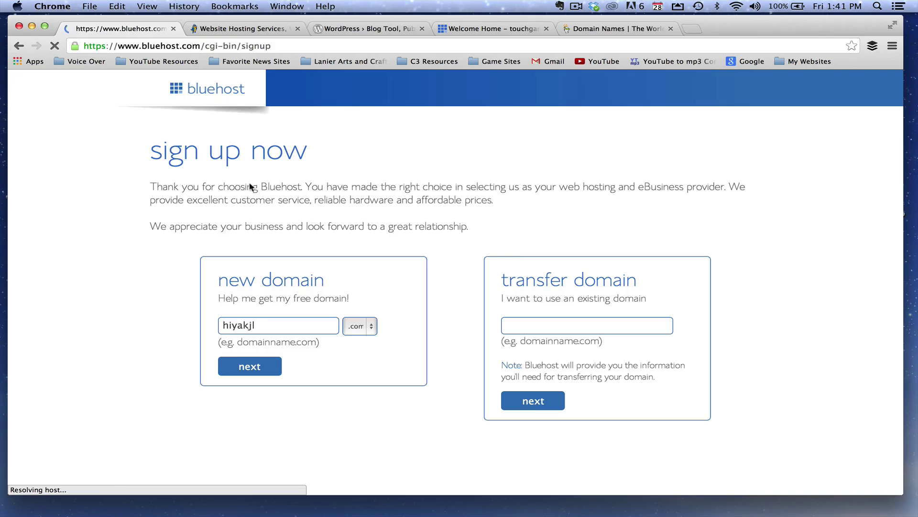
scroll(518, 205, "down", 2)
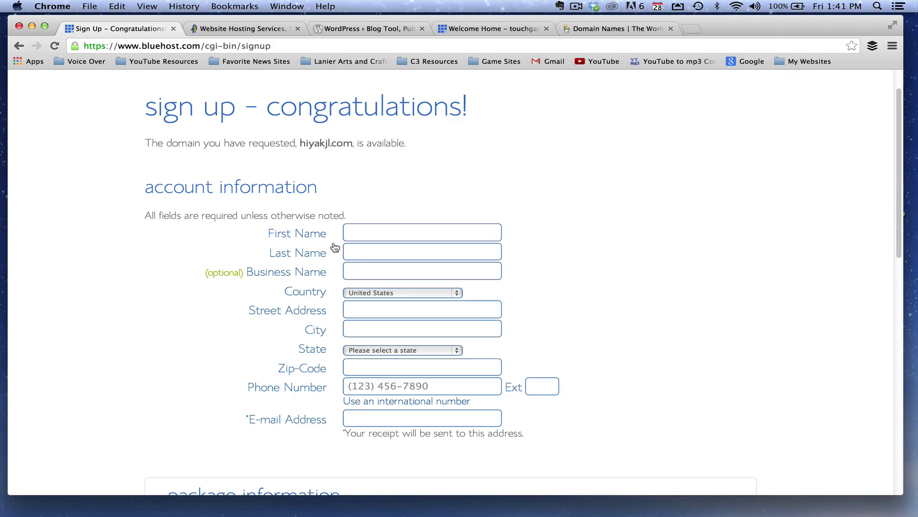
scroll(358, 274, "up", 2)
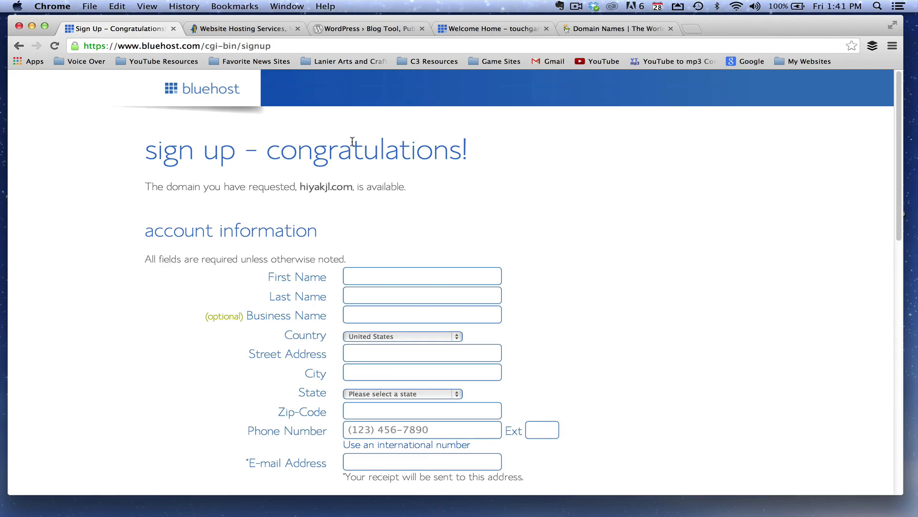
Open the MOJO Marketplace WordPress 3.8.1 install page from the control panel's Website section
left_click(455, 29)
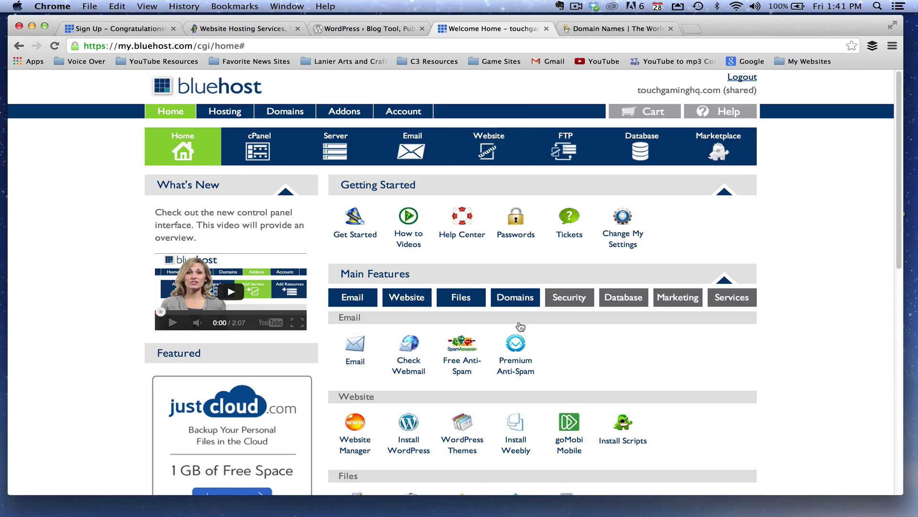
scroll(334, 249, "down", 2)
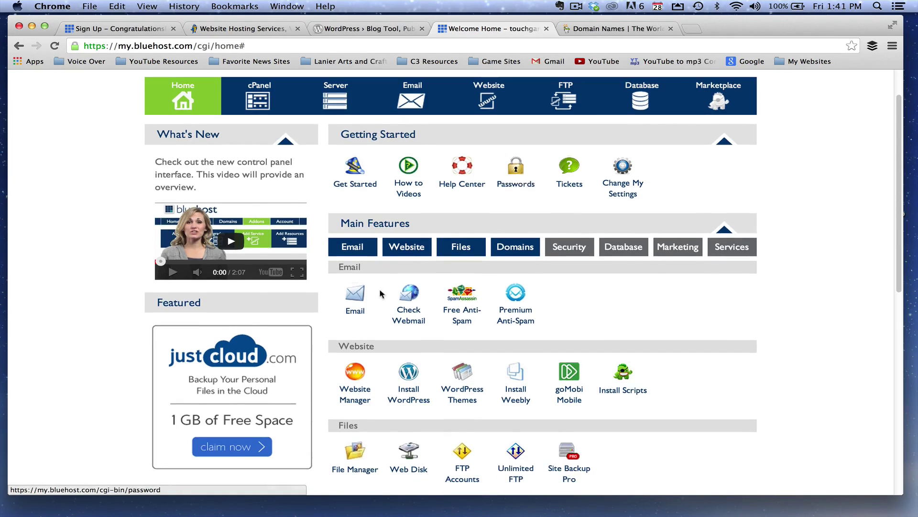
scroll(524, 194, "down", 4)
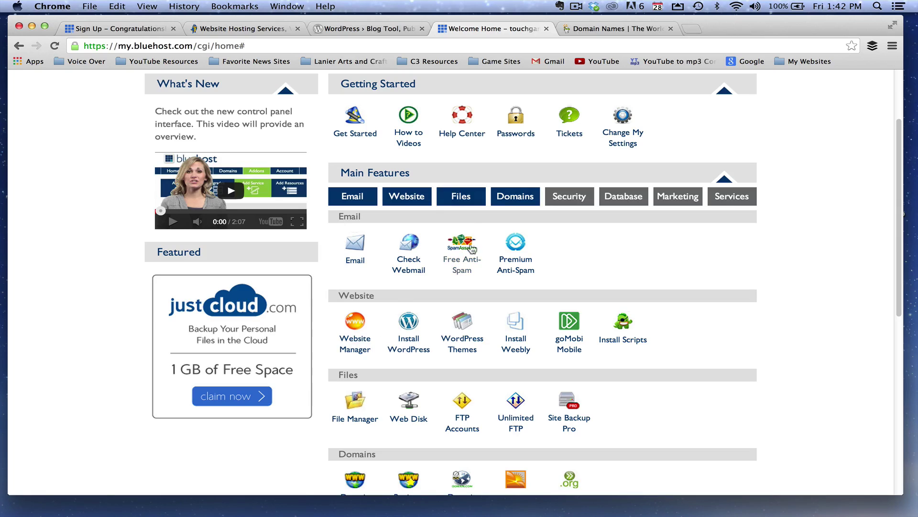
scroll(422, 233, "down", 1)
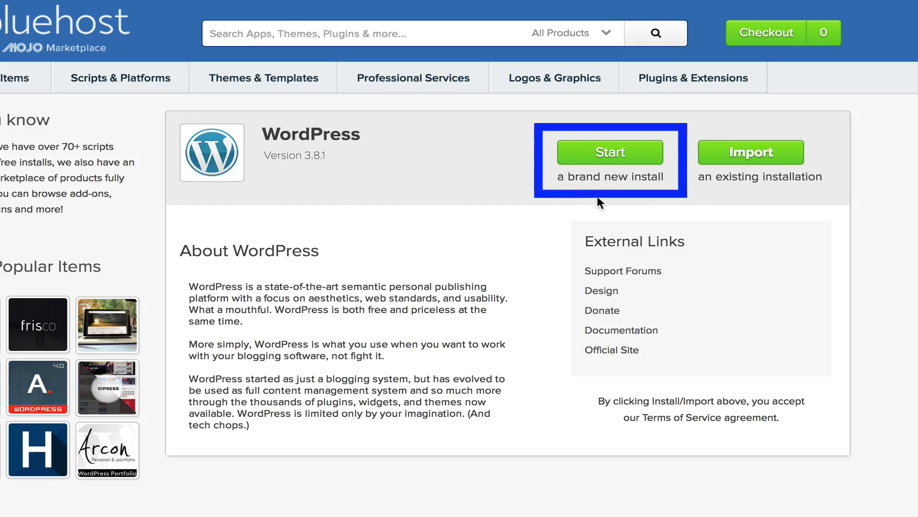
Begin a brand-new WordPress install with youtubecreatorhub.com as the target domain
left_click(607, 154)
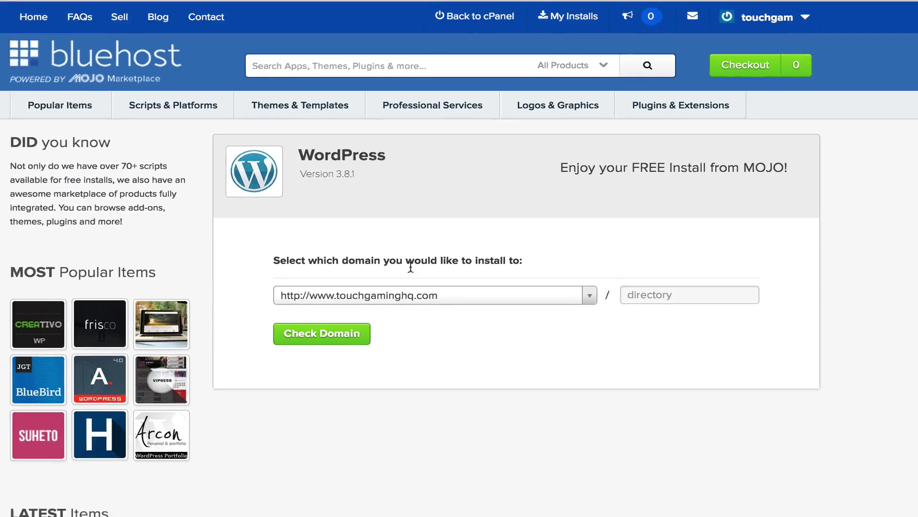
left_click(399, 292)
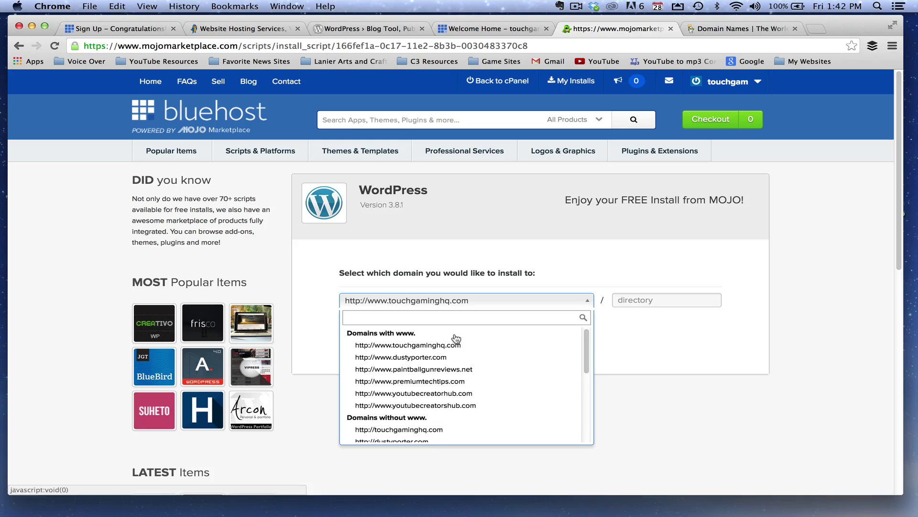
left_click(431, 393)
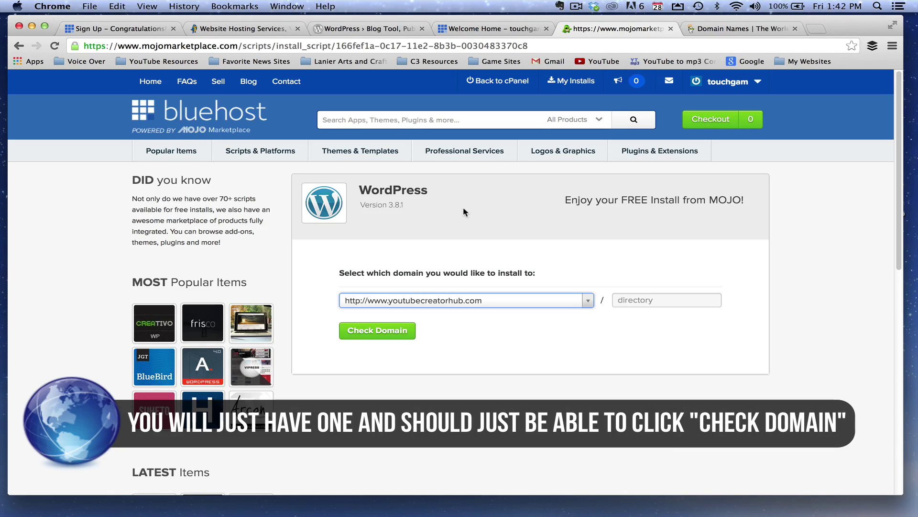
left_click(357, 335)
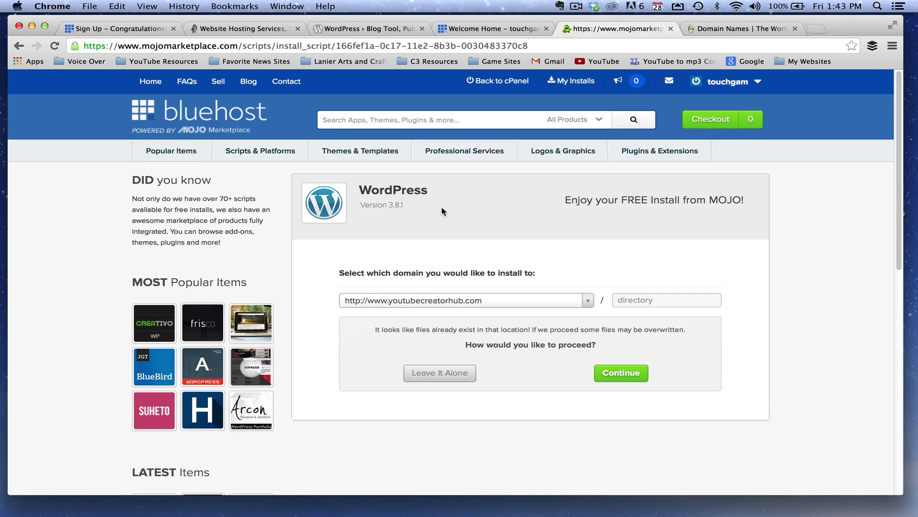
Proceed despite existing files, accept the GPLv2 terms and start the installation
scroll(505, 180, "down", 5)
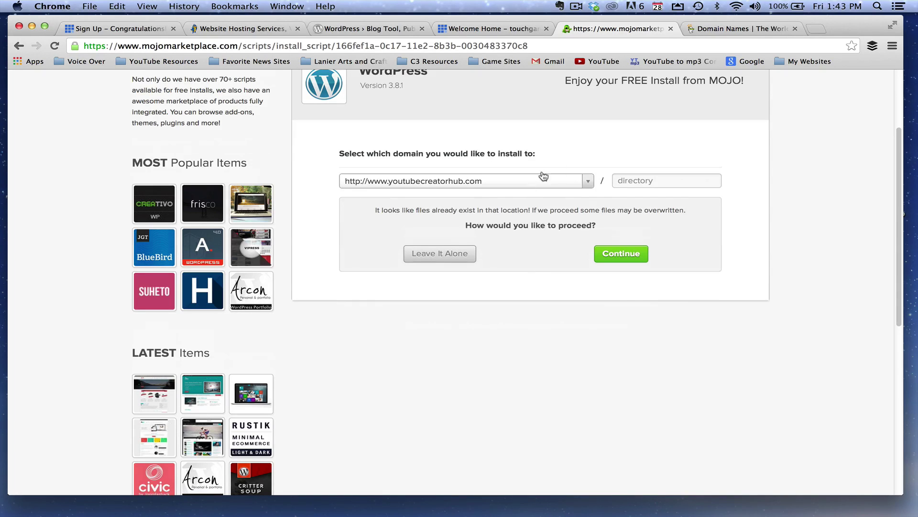
left_click(612, 255)
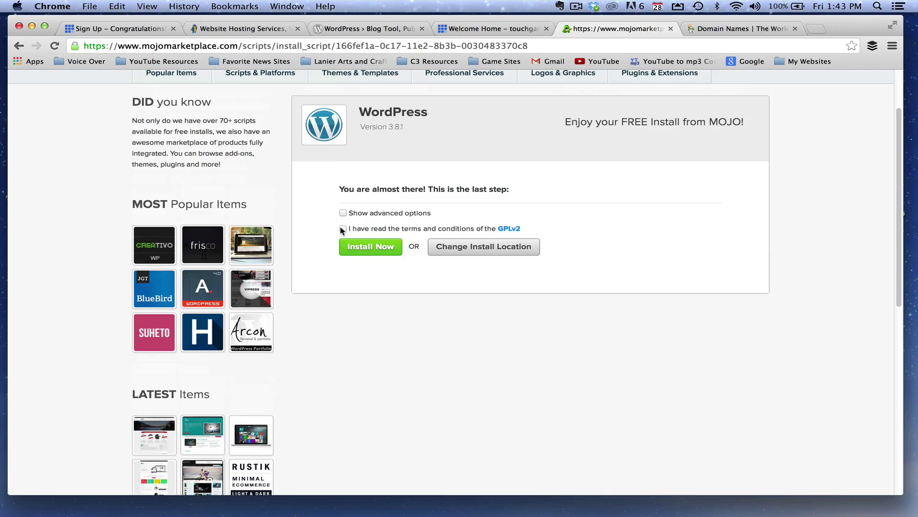
left_click(360, 249)
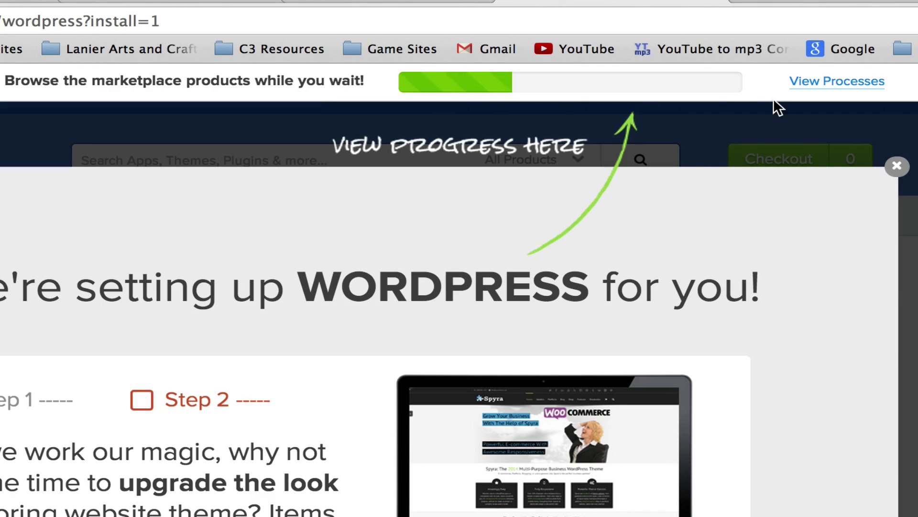
Dismiss the WordPress setup notice and scroll through the marketplace themes while installing
left_click(896, 167)
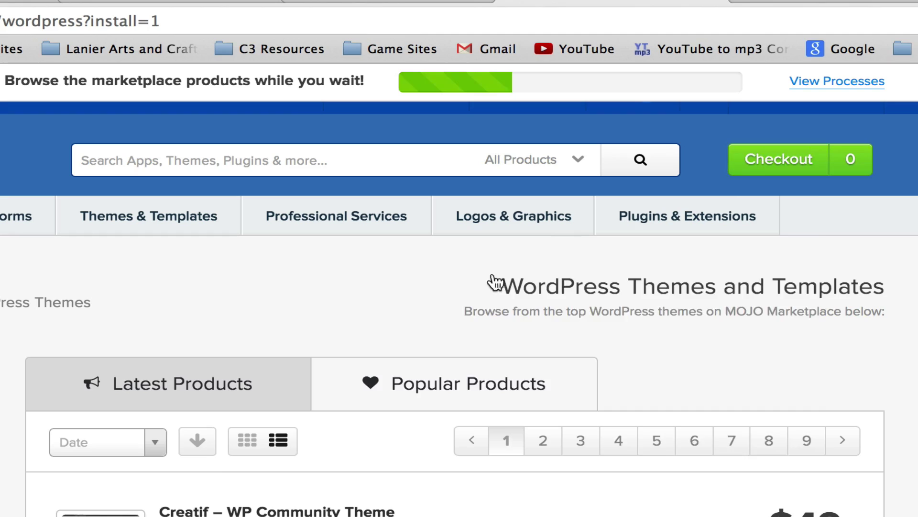
scroll(320, 354, "up", 1)
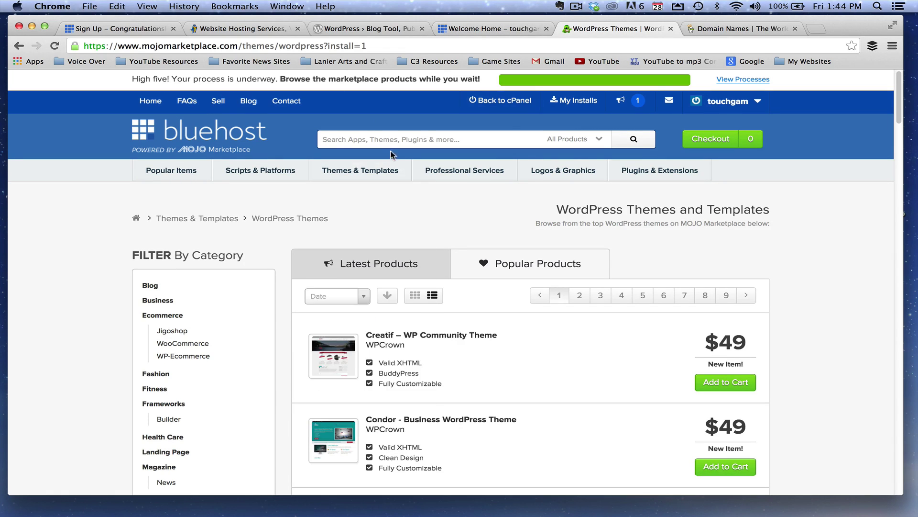
scroll(517, 225, "down", 12)
scroll(542, 269, "up", 10)
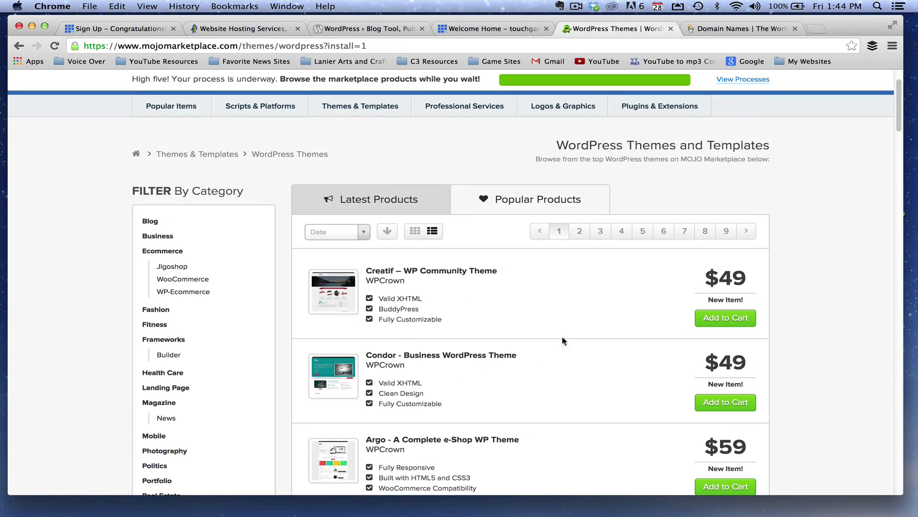
scroll(541, 199, "up", 2)
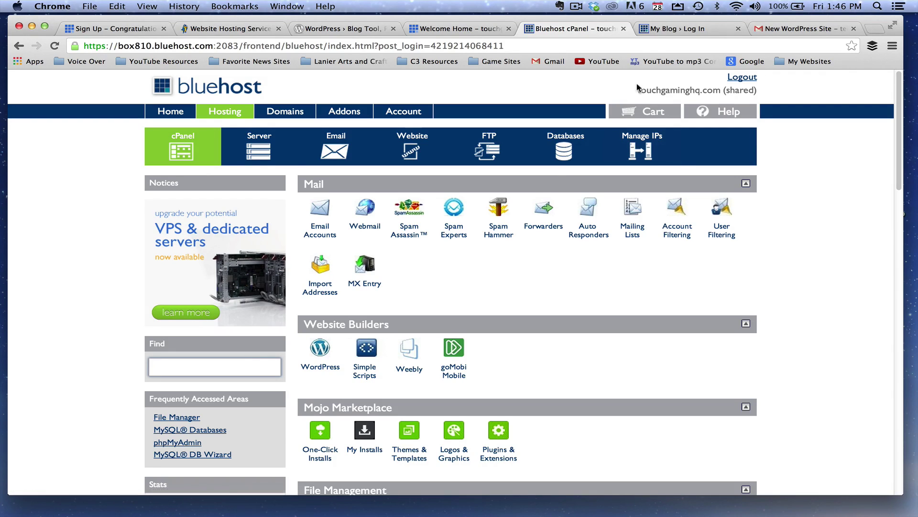
Load the WordPress login page at youtubecreatorhub.com/admin
left_click(666, 28)
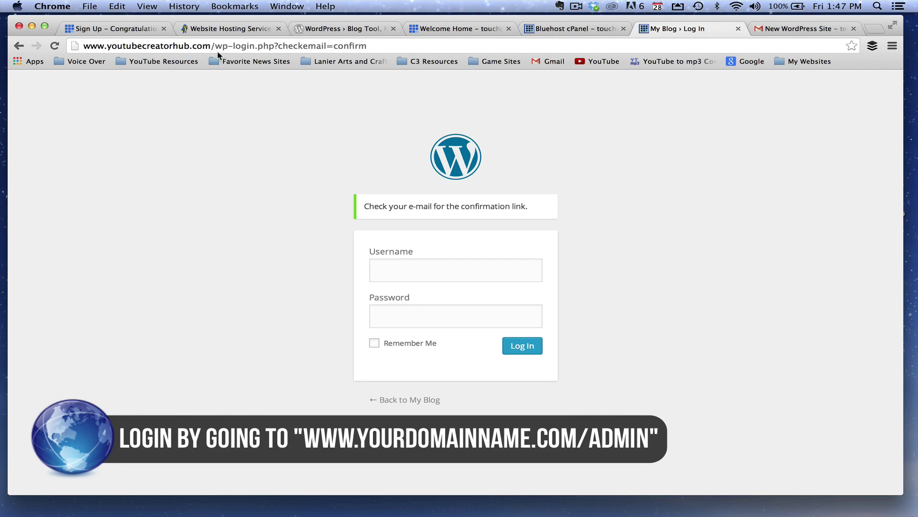
left_click_drag(215, 43, 426, 48)
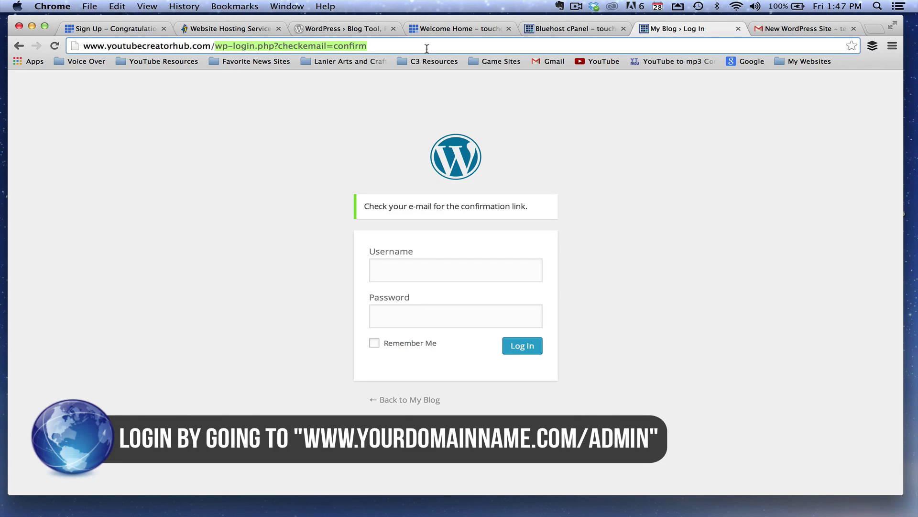
type("admin")
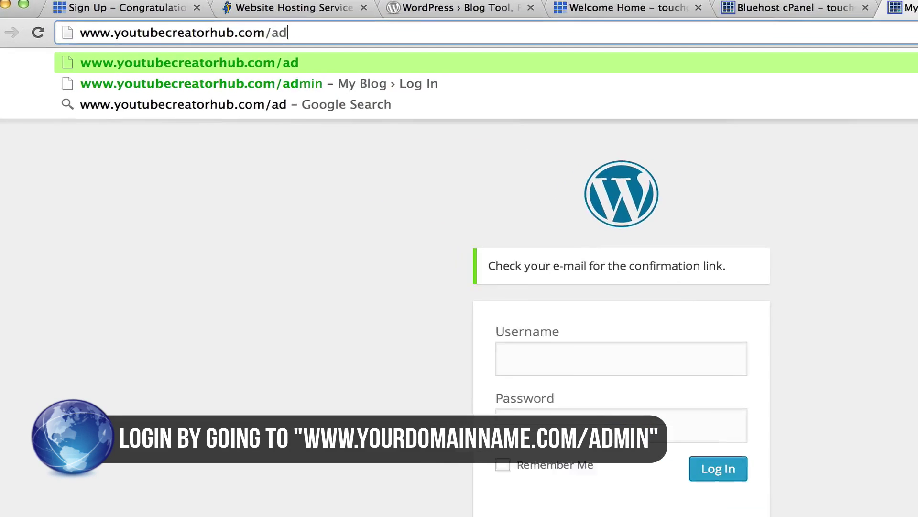
key("Return")
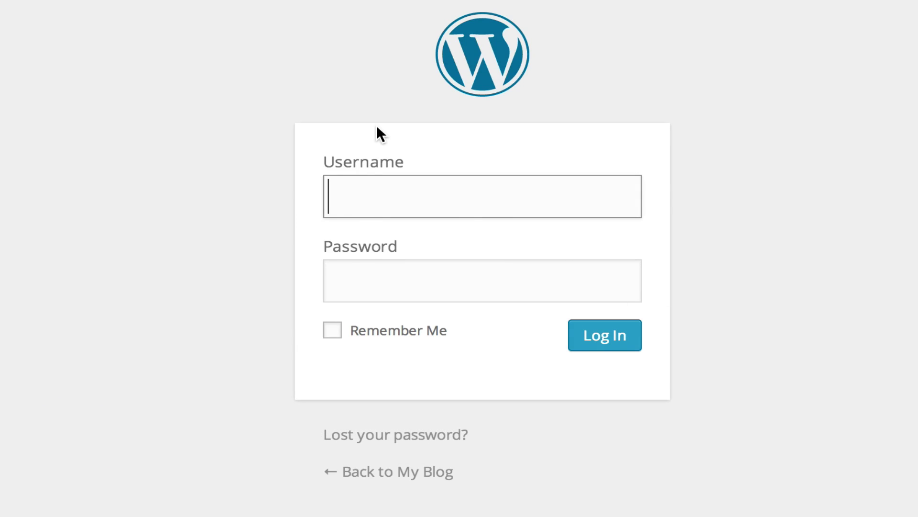
Log in with the suggested administrator username and the account password
type("technol")
key("Down")
key("Return")
key("Tab")
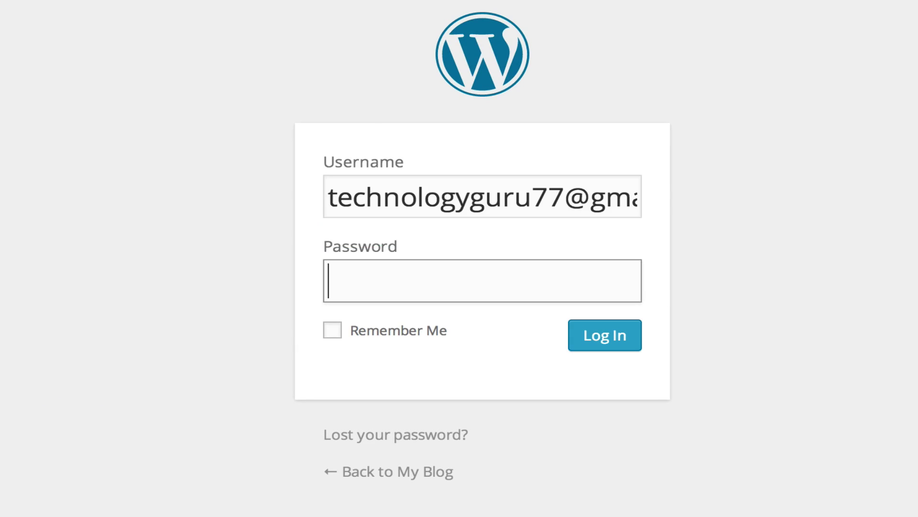
type("***************")
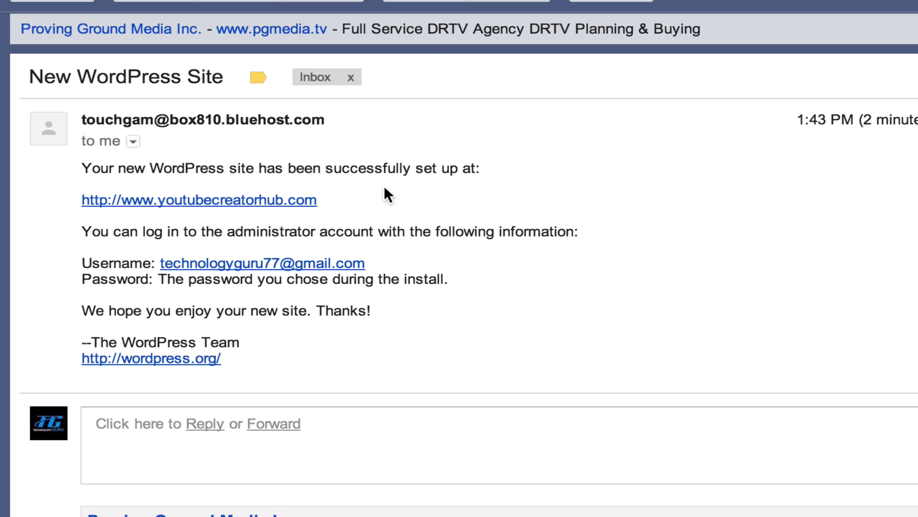
scroll(388, 194, "down", 3)
scroll(412, 197, "up", 2)
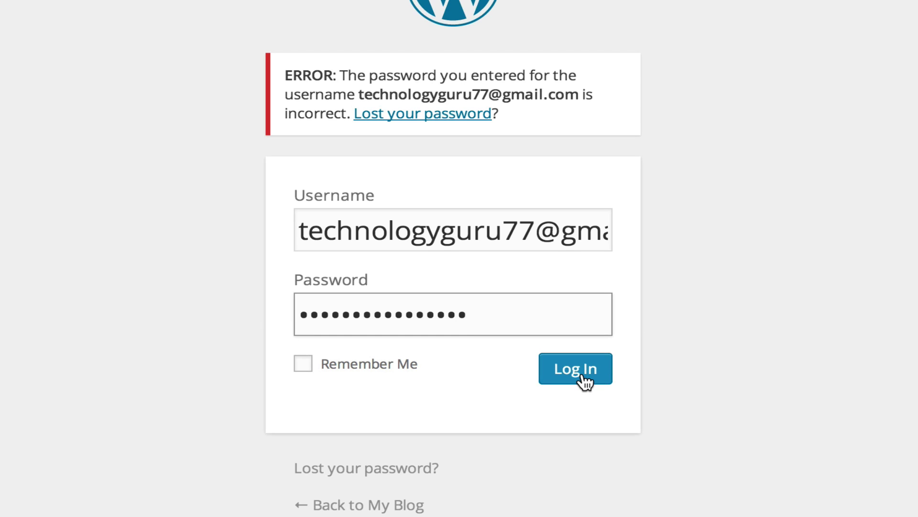
left_click(583, 378)
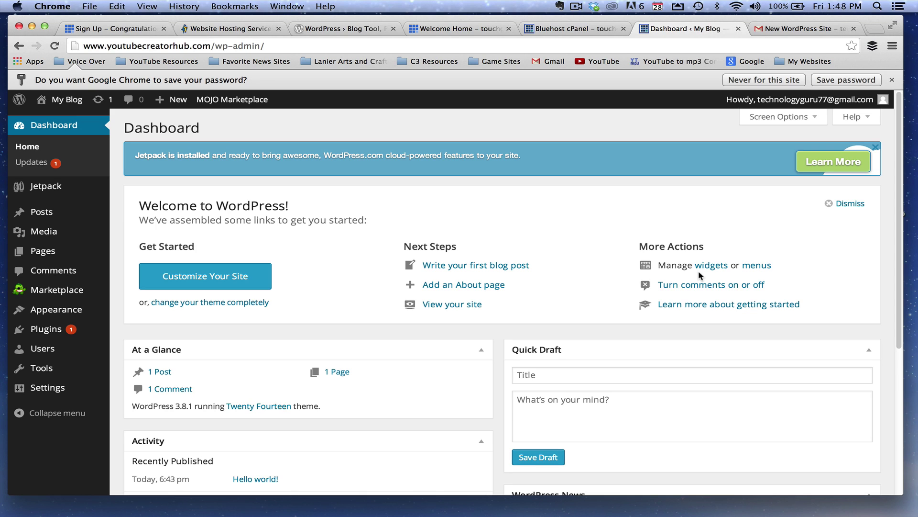
Preview the Posts, Pages and Plugins submenus in the Dashboard sidebar
mouse_move(28, 218)
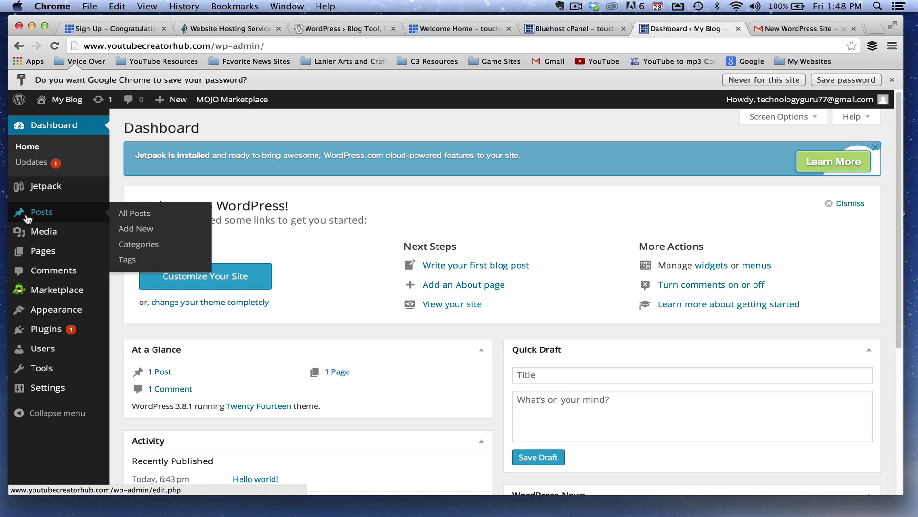
mouse_move(35, 263)
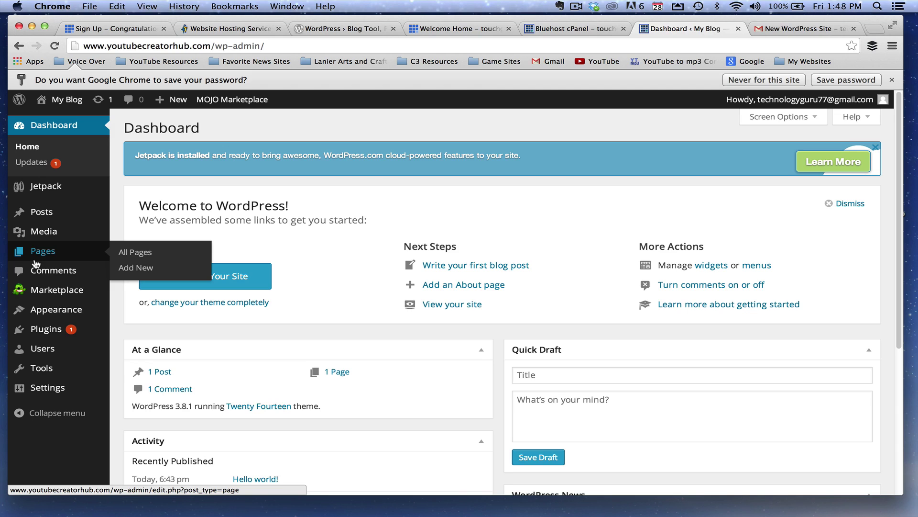
mouse_move(47, 336)
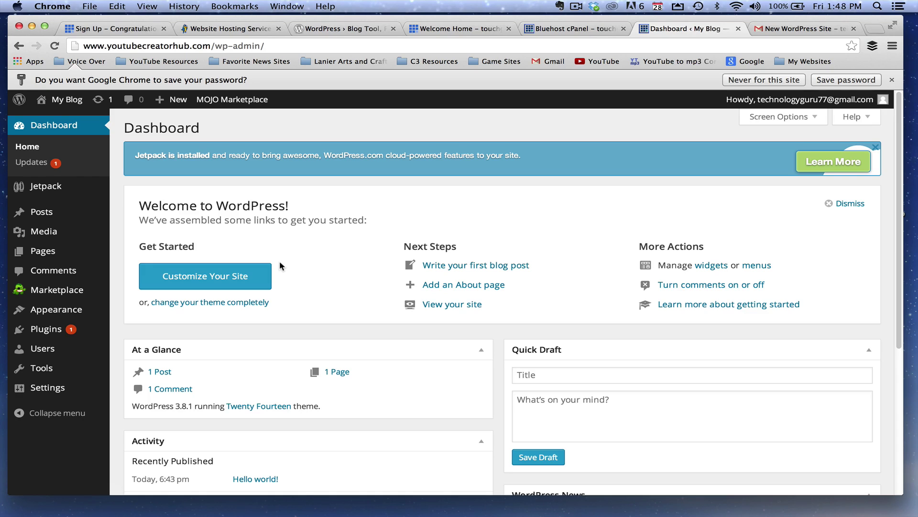
Choose 'Write your first blog post' under Next Steps to open Add New Post
left_click(457, 266)
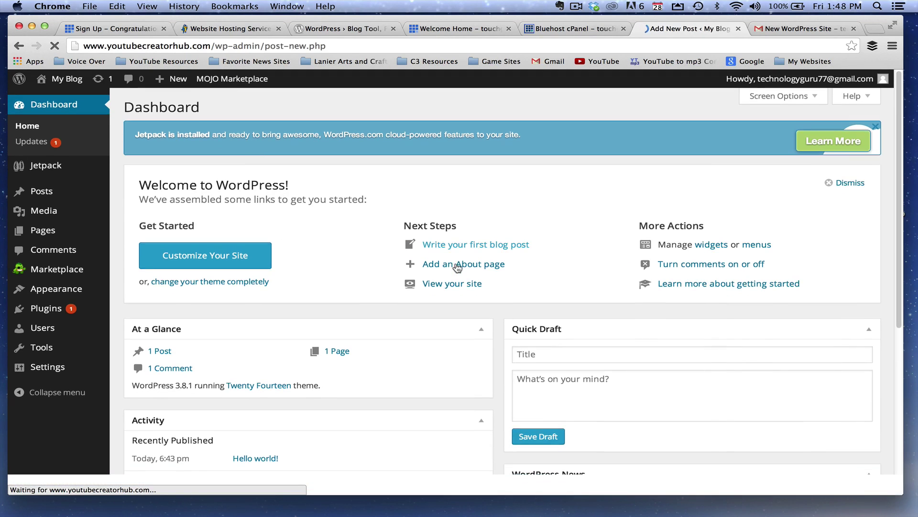